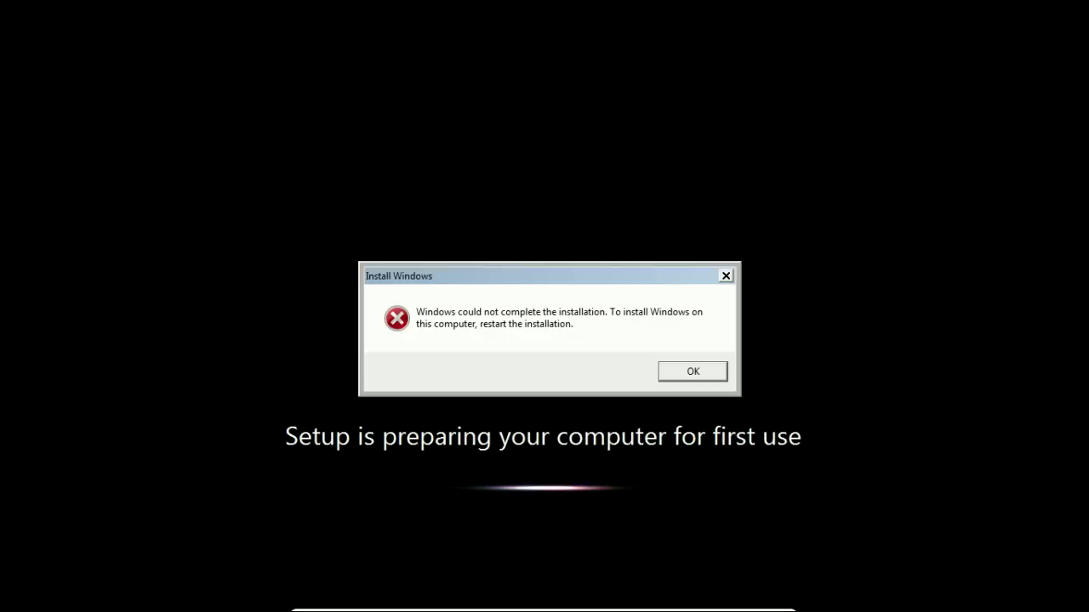
- Open an administrator Command Prompt over the Windows setup error with Shift+F10
{"action": "key", "text": "shift+F10"}
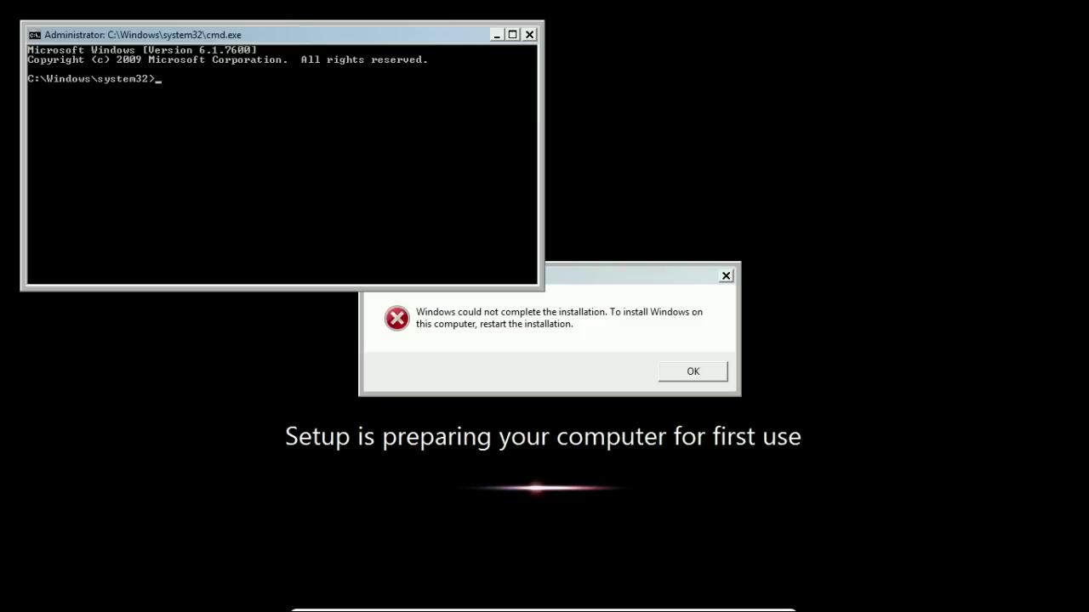
- Launch secpol.msc and set Minimum password length to 0 under Account Policies > Password Policy
{"action": "type", "text": "secpol.msc"}
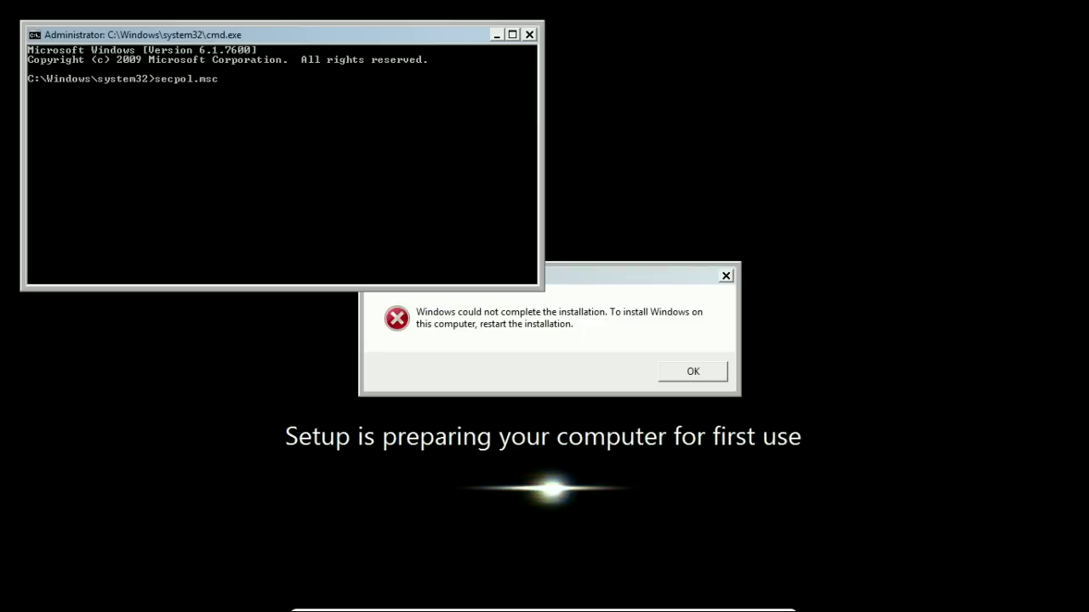
{"action": "key", "text": "Return"}
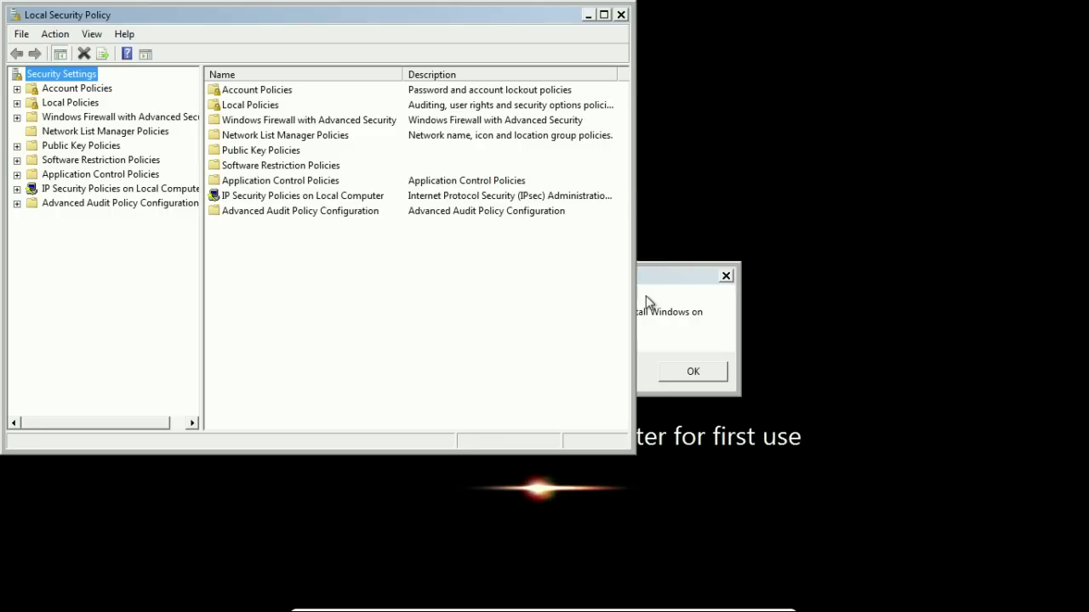
{"action": "left_click", "coordinate": [16, 88]}
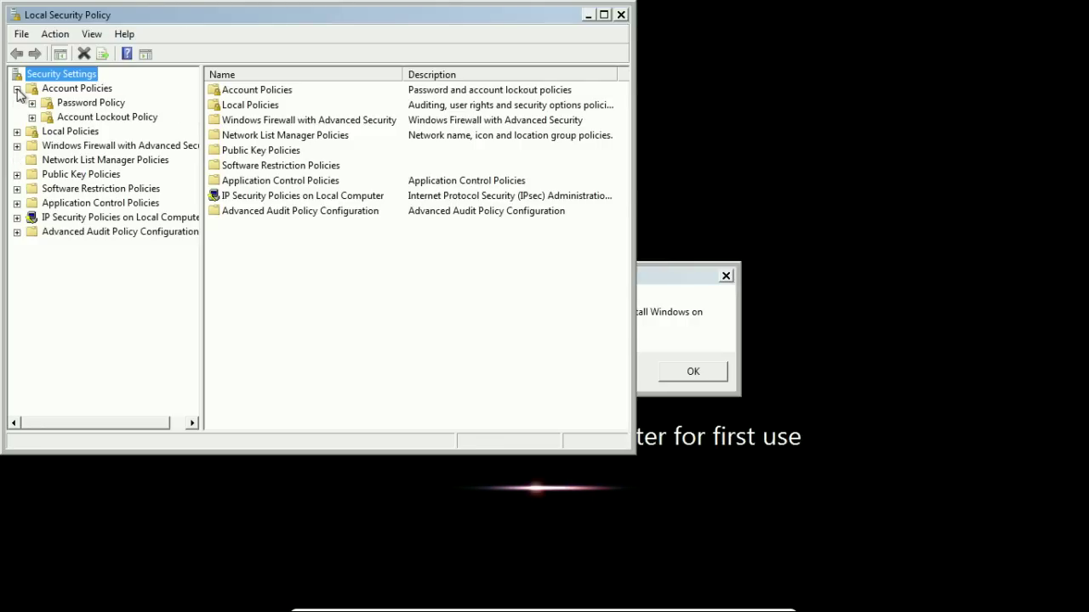
{"action": "left_click", "coordinate": [85, 103]}
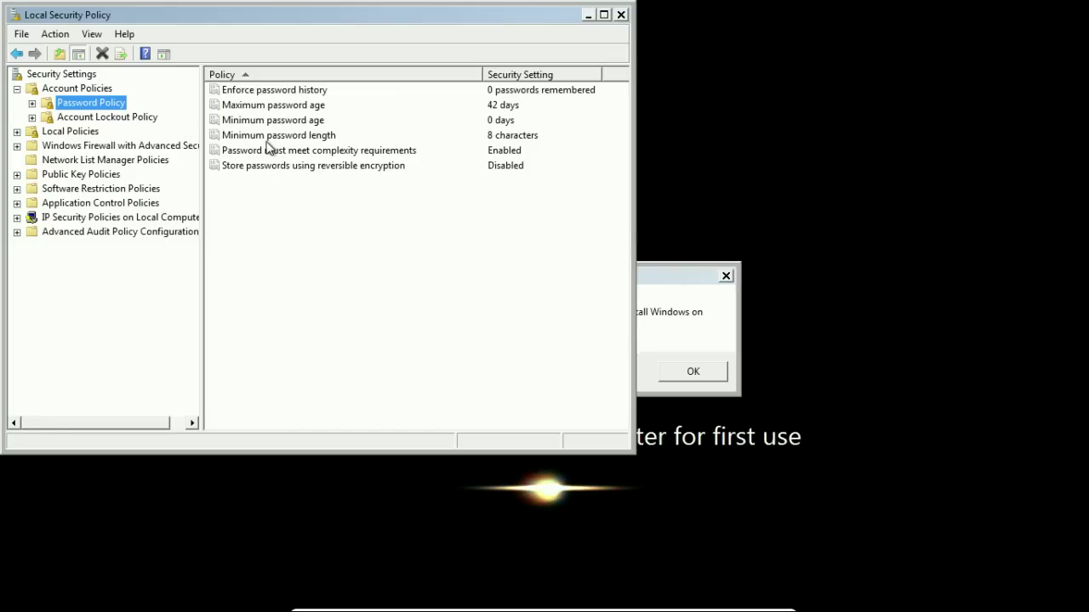
{"action": "double_click", "coordinate": [266, 139]}
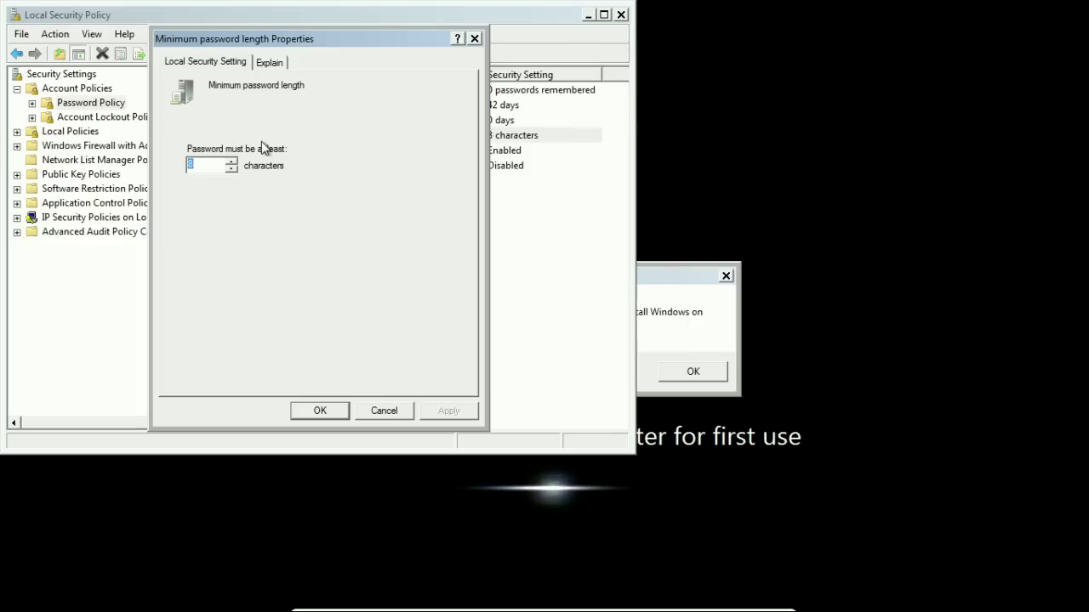
{"action": "type", "text": "0"}
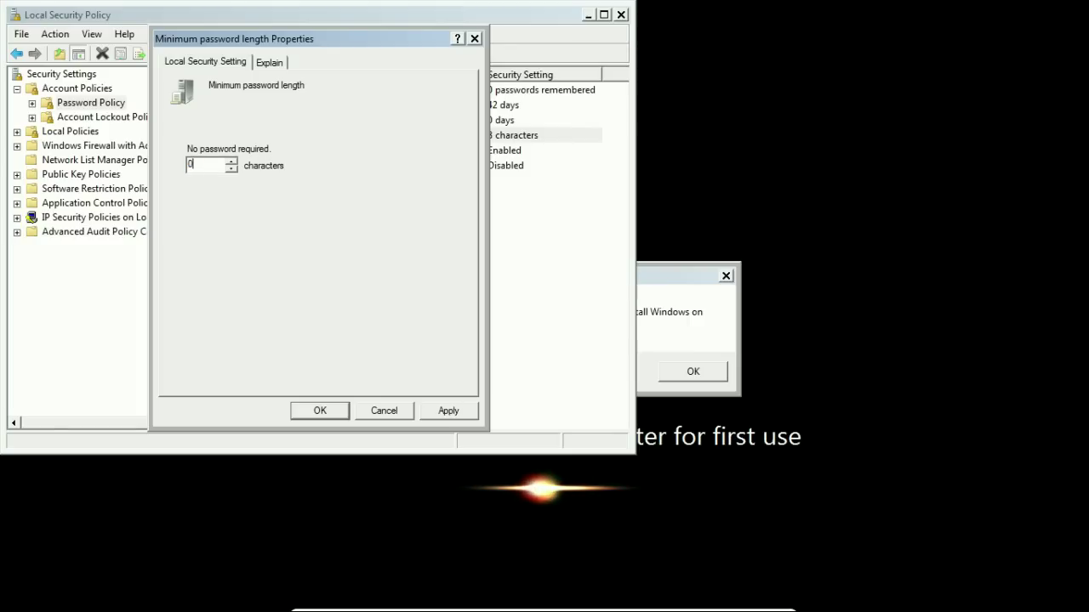
{"action": "left_click", "coordinate": [320, 411]}
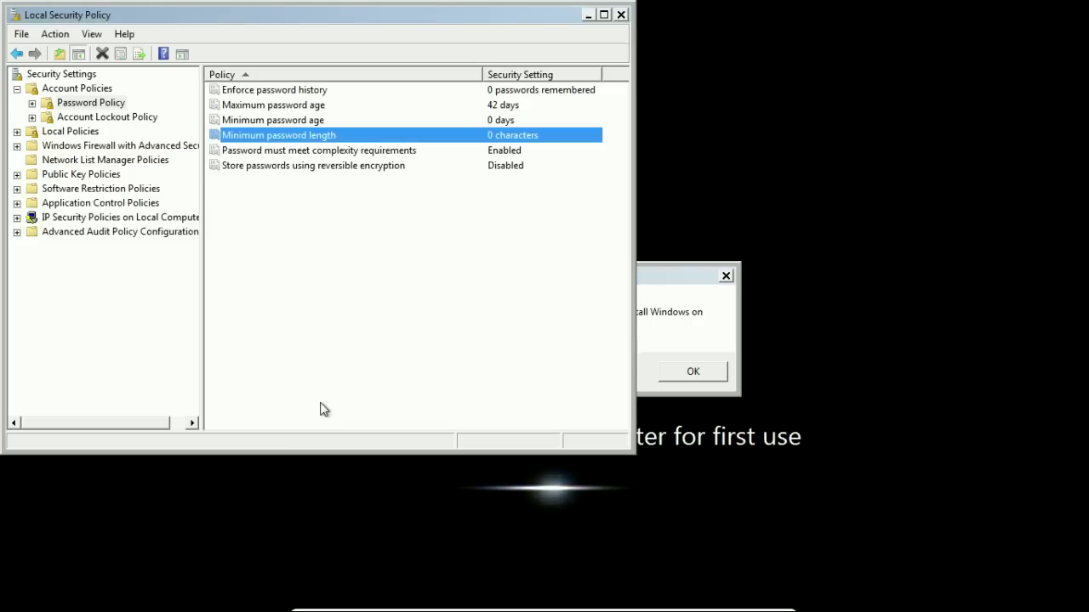
- Set Password must meet complexity requirements to Disabled
{"action": "double_click", "coordinate": [285, 153]}
{"action": "left_click", "coordinate": [211, 163]}
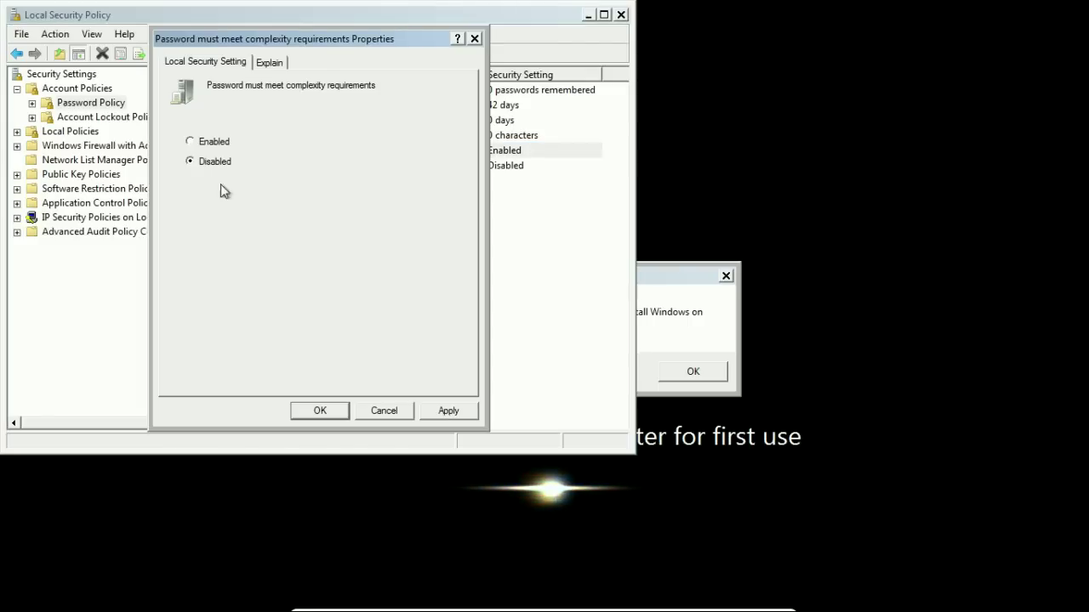
{"action": "left_click", "coordinate": [312, 416]}
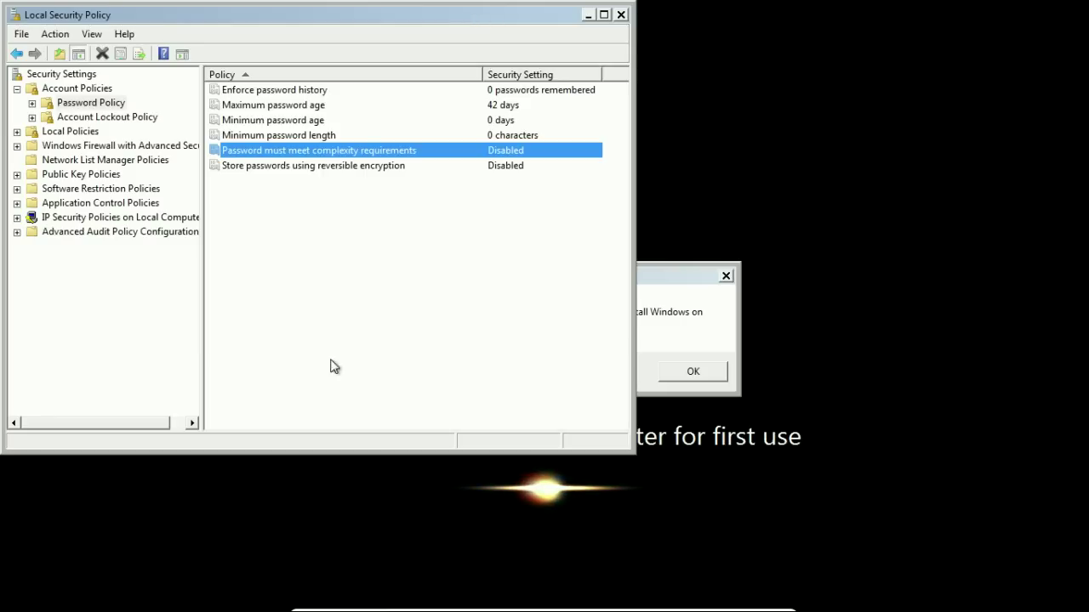
- Close Local Security Policy, exit the Command Prompt, and dismiss the installation error
{"action": "left_click", "coordinate": [621, 14]}
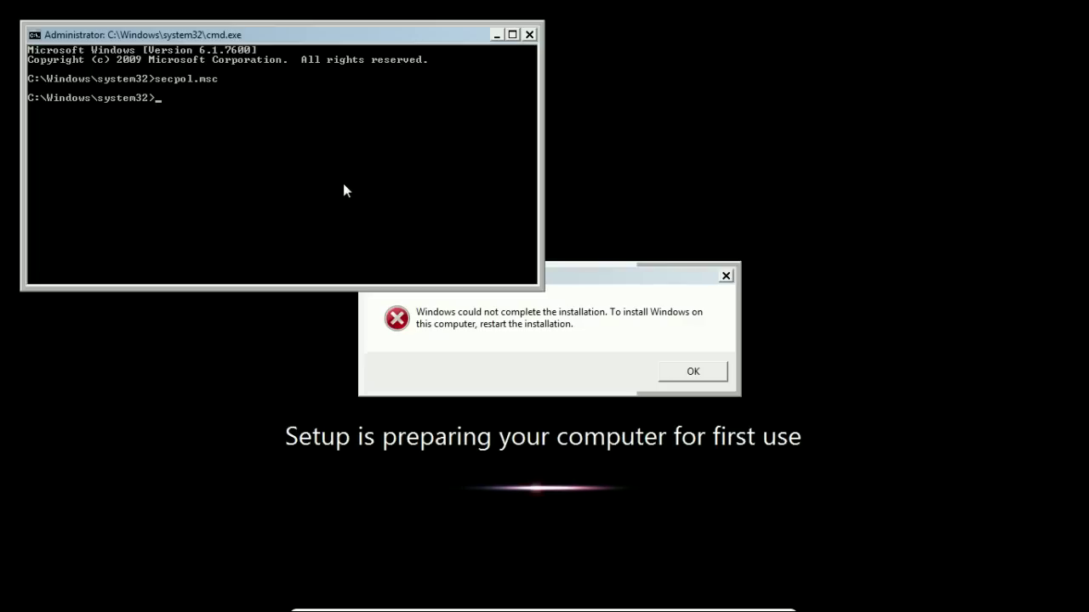
{"action": "type", "text": "eit"}
{"action": "key", "text": "Return"}
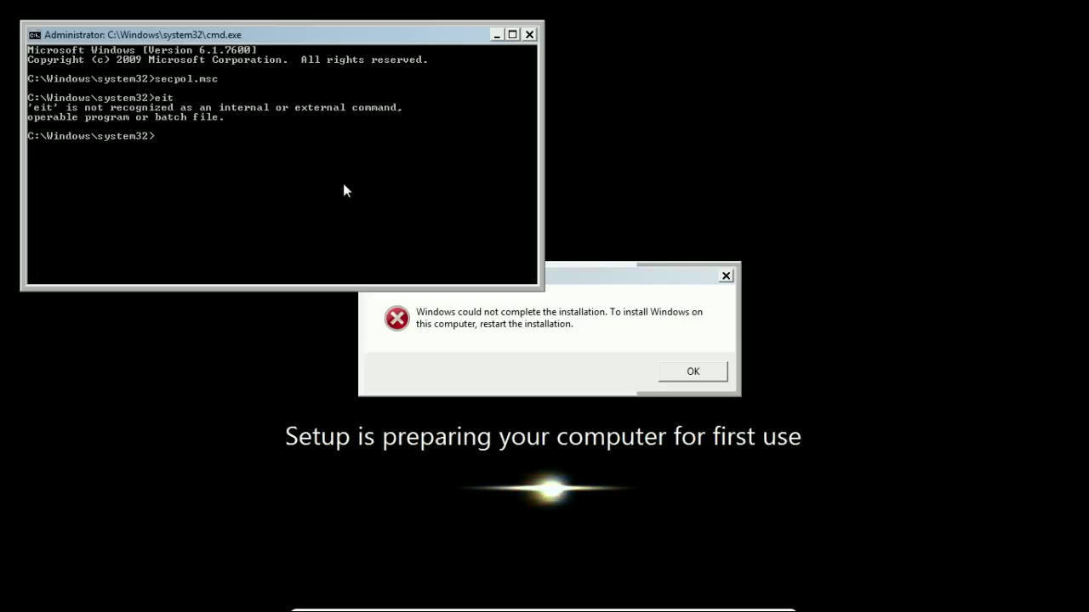
{"action": "type", "text": "exit"}
{"action": "key", "text": "Return"}
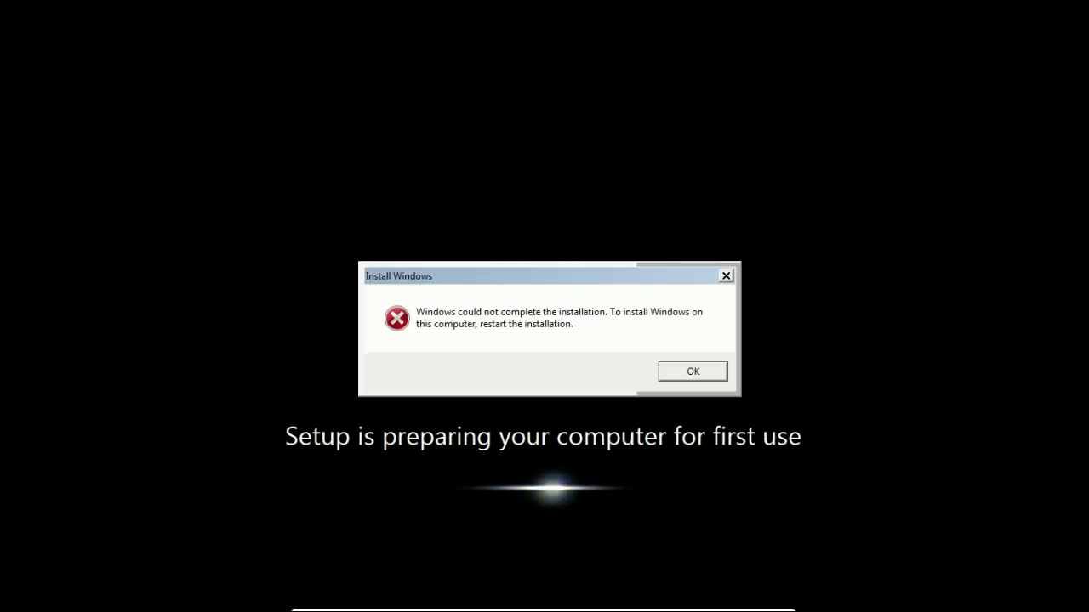
{"action": "left_click", "coordinate": [672, 372]}
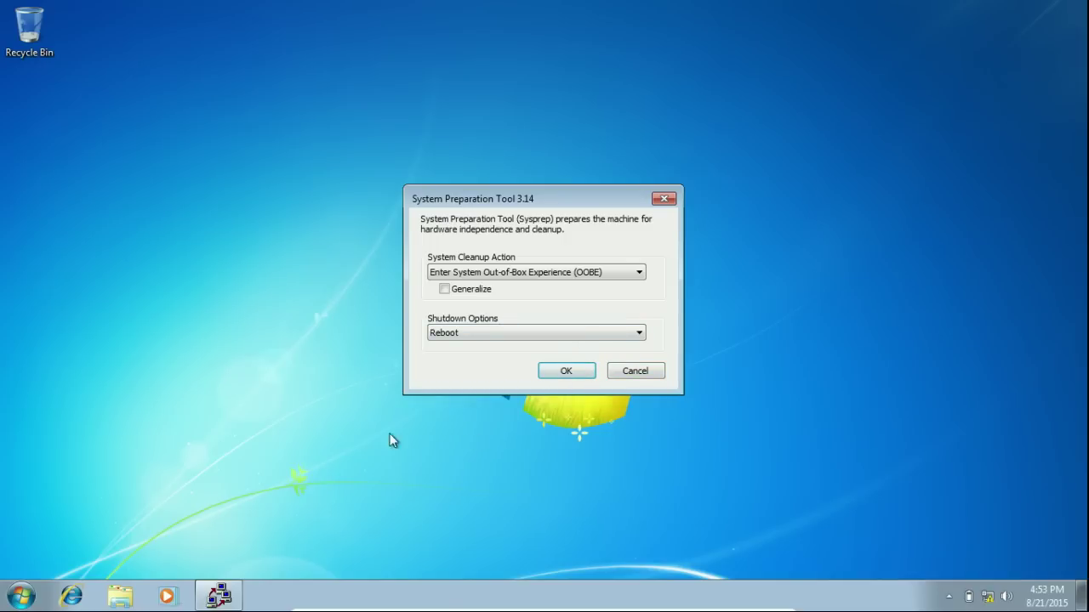
- Launch secpol.msc from Start search and set Minimum password length to 8
{"action": "left_click", "coordinate": [11, 599]}
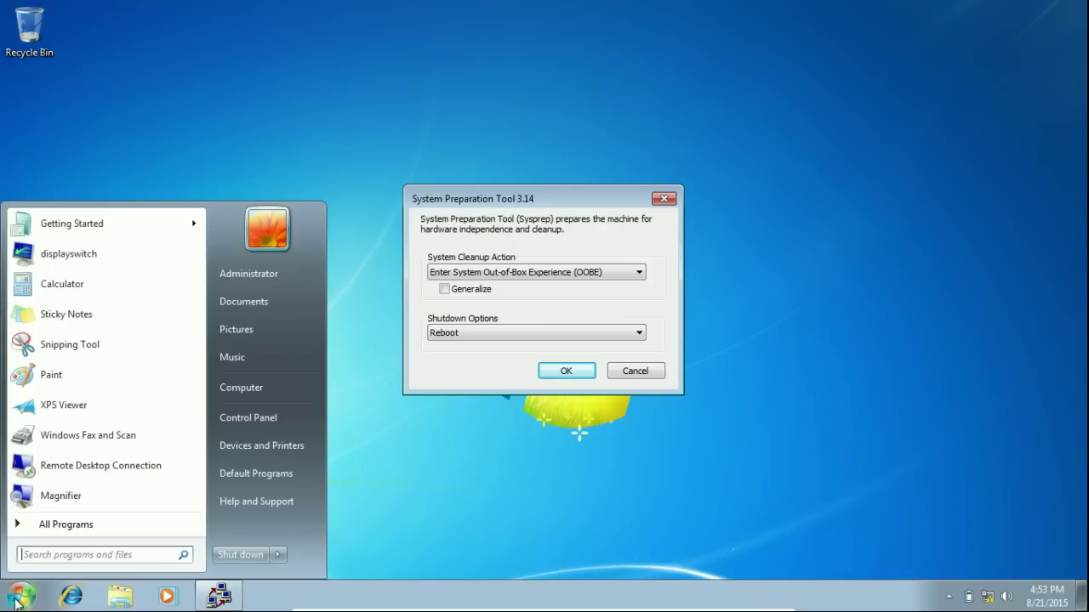
{"action": "type", "text": "secpo"}
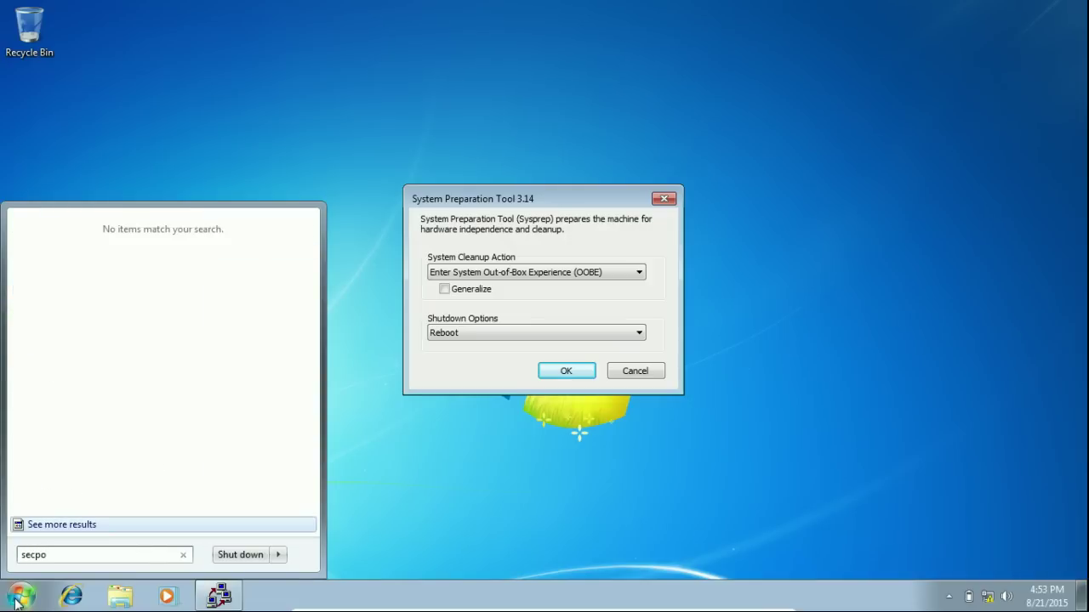
{"action": "type", "text": "l.msc"}
{"action": "key", "text": "Return"}
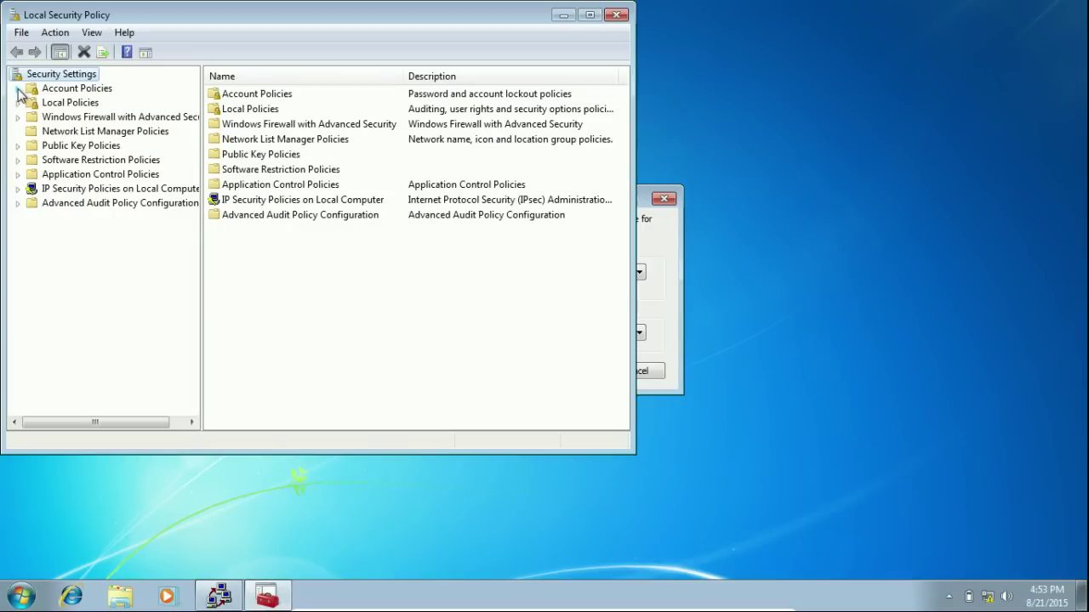
{"action": "left_click", "coordinate": [18, 88]}
{"action": "left_click", "coordinate": [90, 103]}
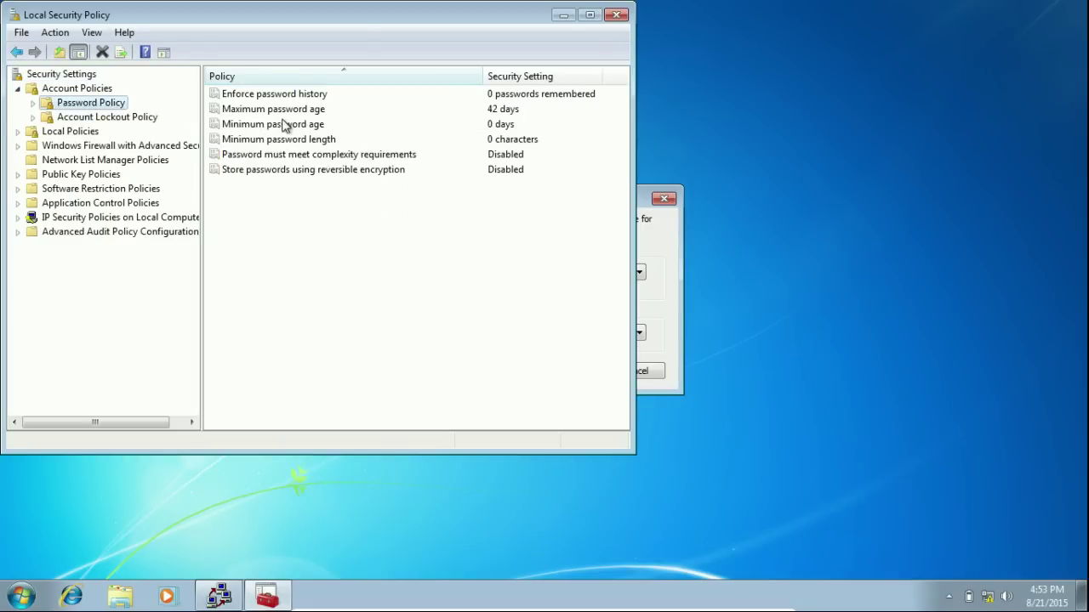
{"action": "double_click", "coordinate": [282, 143]}
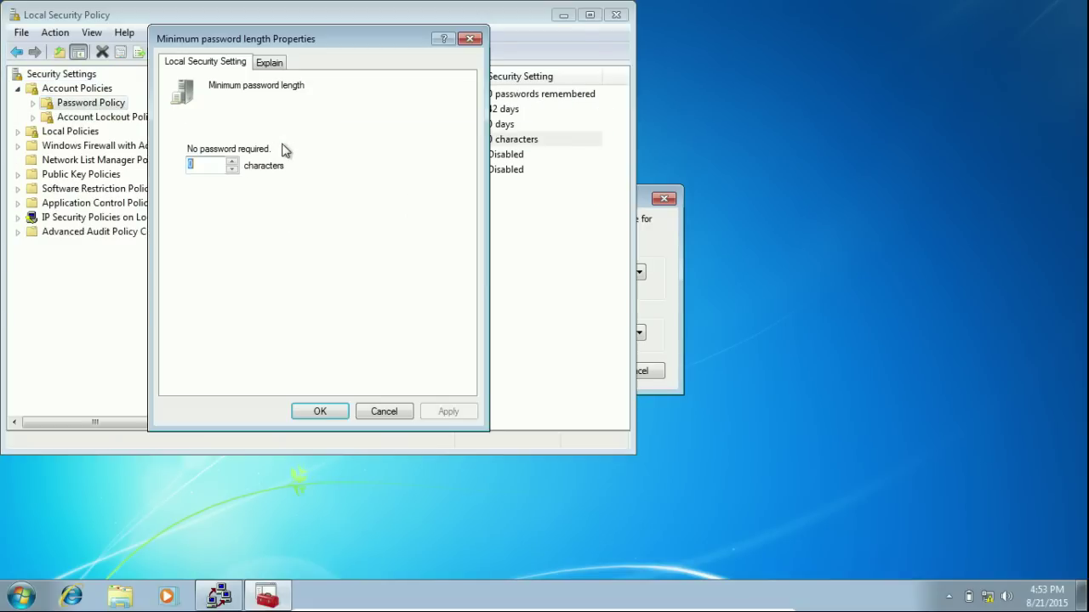
{"action": "type", "text": "8"}
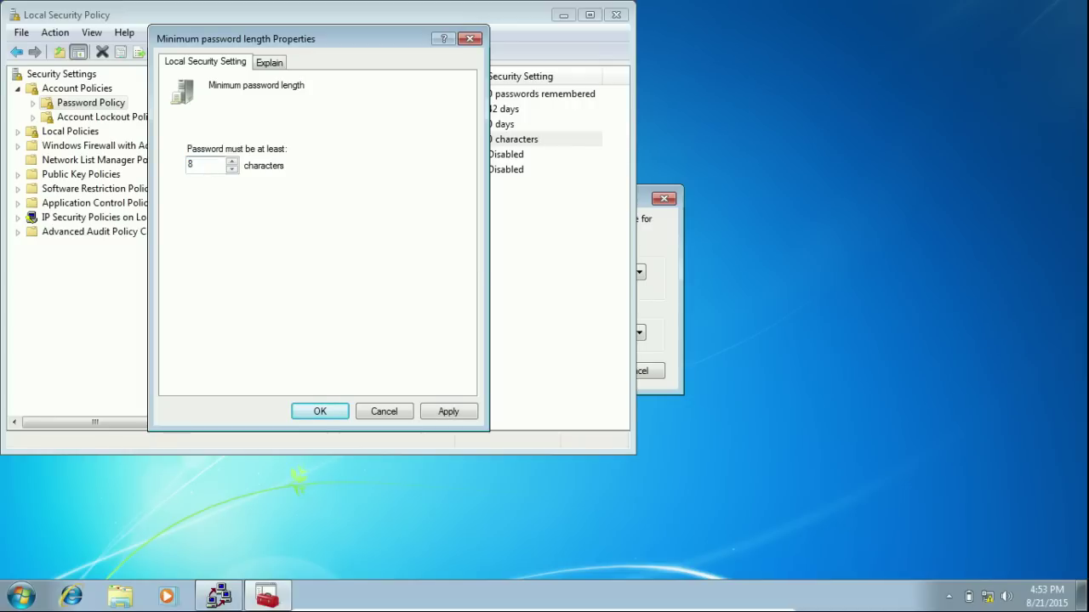
{"action": "left_click", "coordinate": [318, 411]}
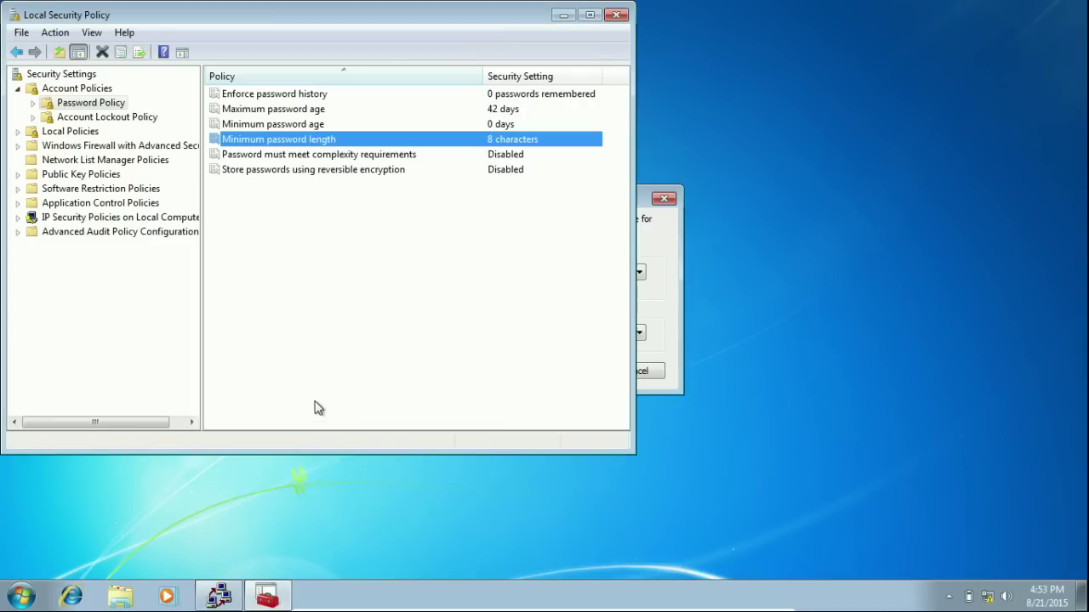
- Enable the password complexity requirement and close Local Security Policy
{"action": "double_click", "coordinate": [330, 156]}
{"action": "left_click", "coordinate": [216, 145]}
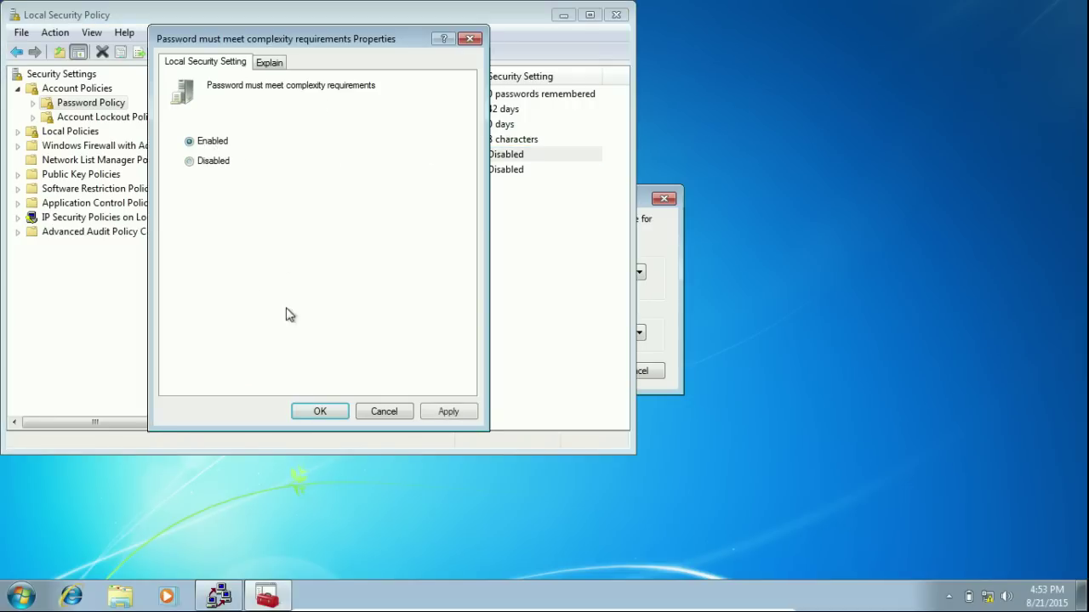
{"action": "left_click", "coordinate": [317, 412]}
{"action": "left_click", "coordinate": [617, 16]}
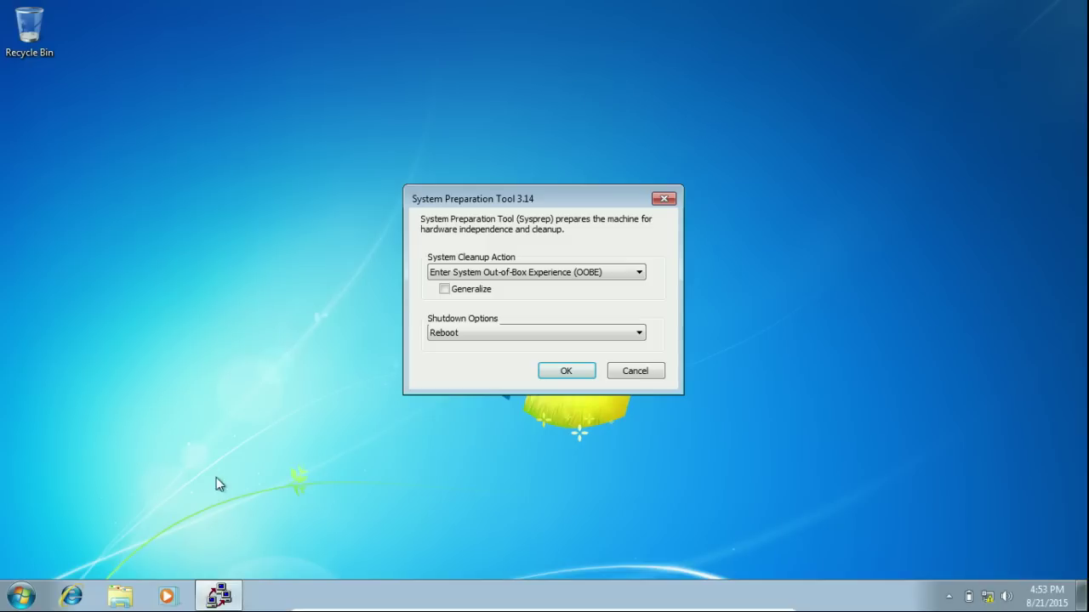
- Restart the computer, then open an administrator Command Prompt at the setup error and enter compmgmt.msc
{"action": "left_click", "coordinate": [20, 595]}
{"action": "left_click", "coordinate": [277, 557]}
{"action": "left_click", "coordinate": [322, 536]}
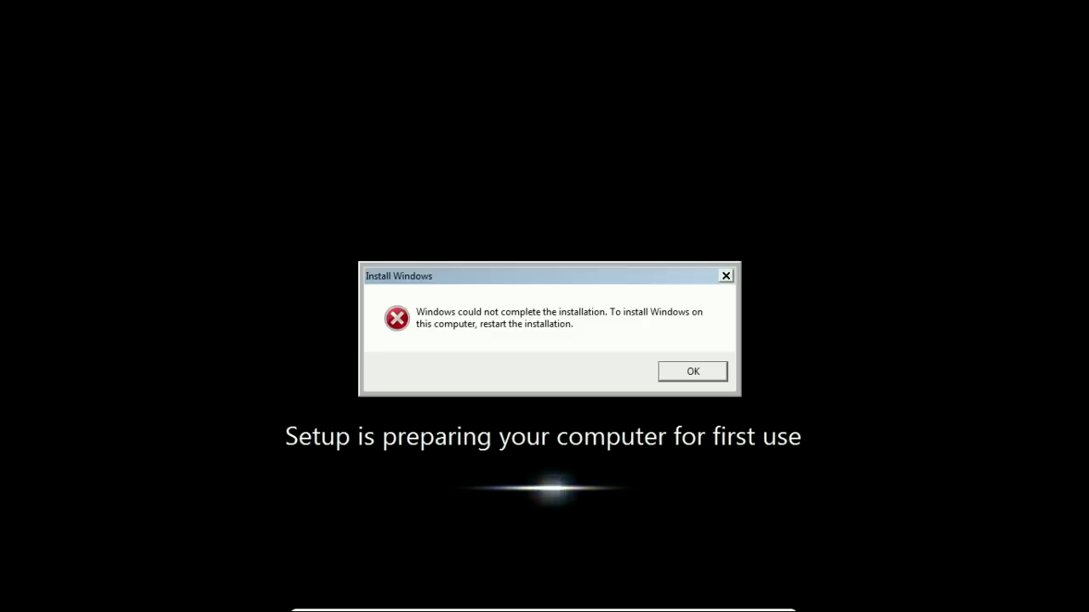
{"action": "key", "text": "shift+F10"}
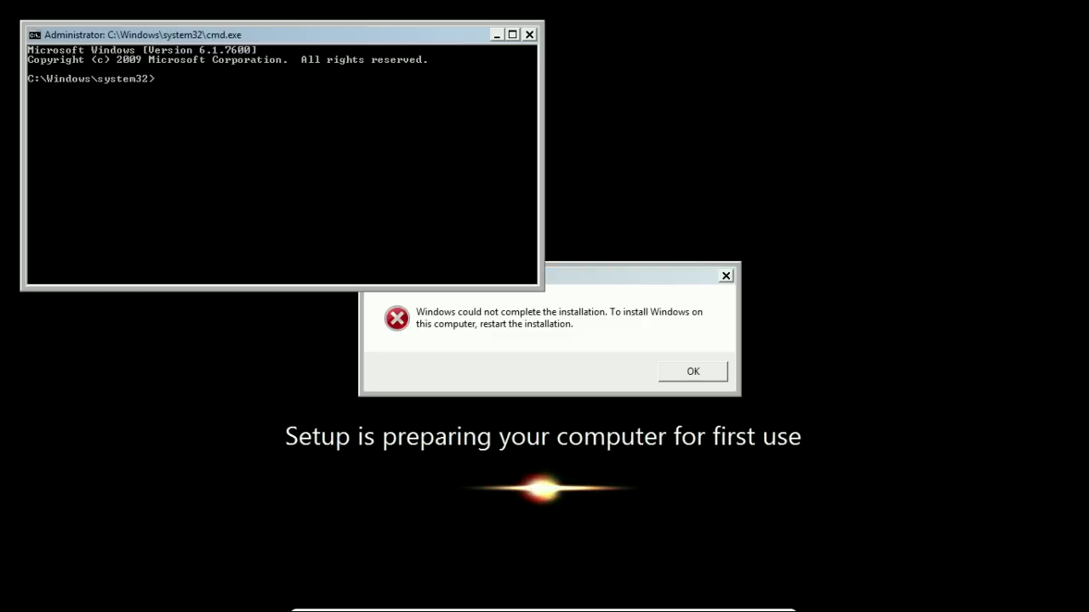
{"action": "type", "text": "compmgm"}
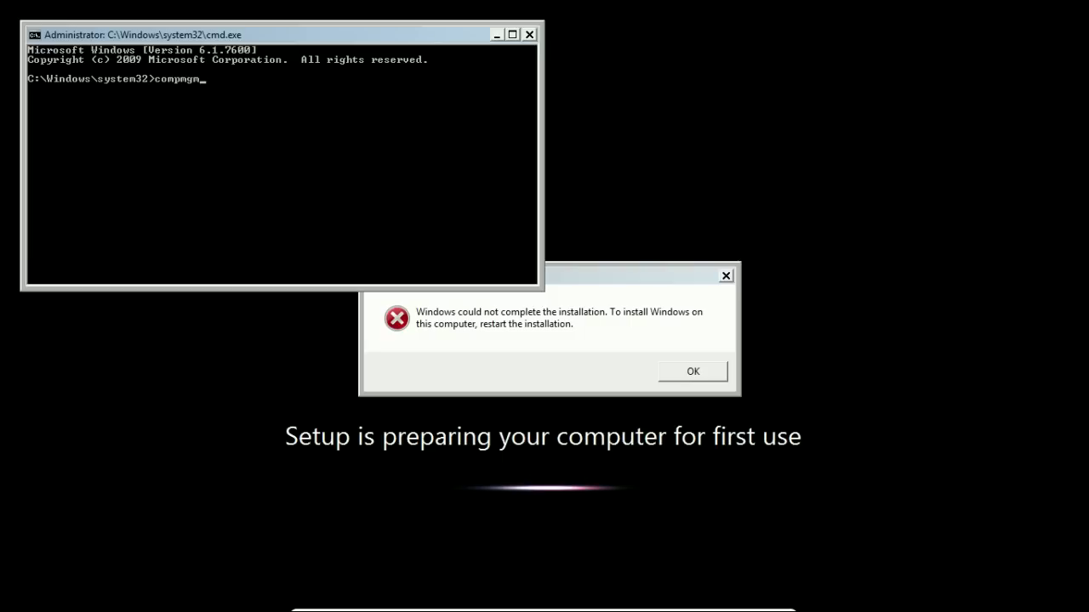
{"action": "type", "text": "t.msc"}
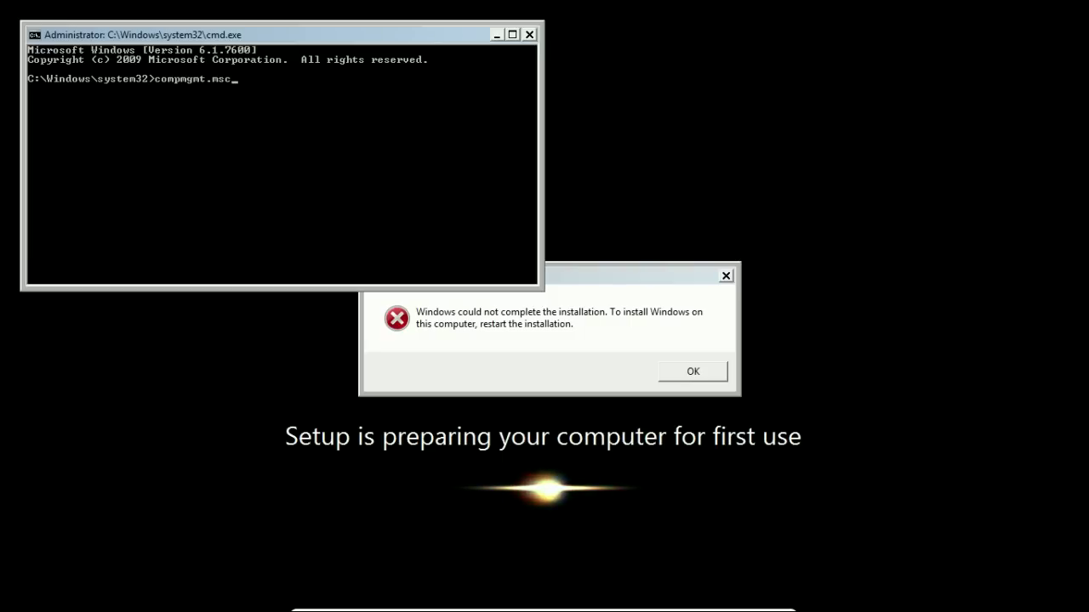
- Open Computer Management and list the users under Local Users and Groups
{"action": "key", "text": "Return"}
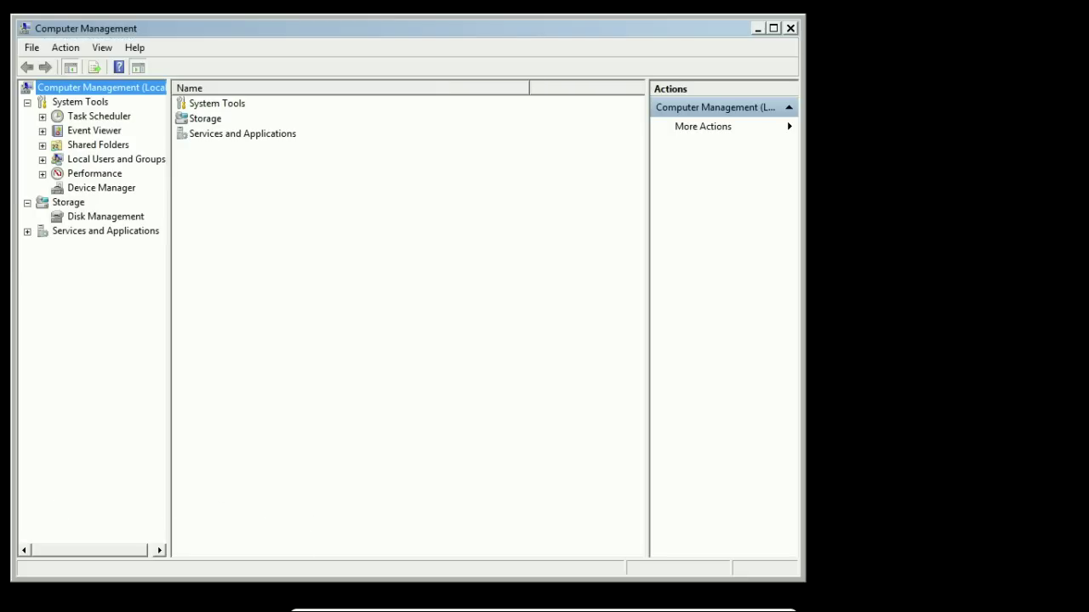
{"action": "left_click", "coordinate": [43, 159]}
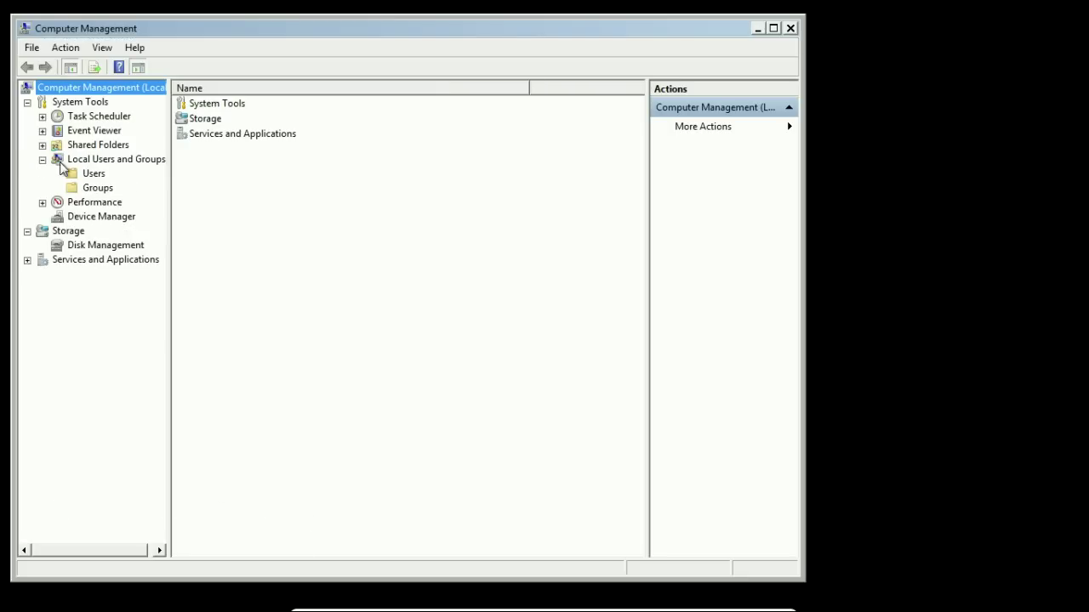
{"action": "left_click", "coordinate": [95, 174]}
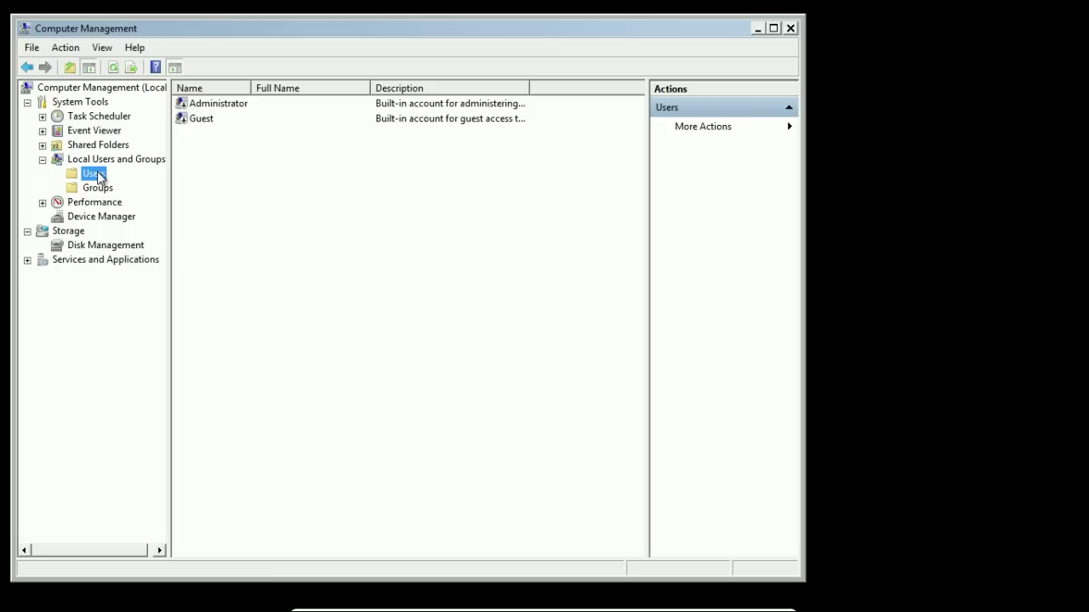
- Set and confirm a new password for the built-in Administrator account
{"action": "right_click", "coordinate": [211, 104]}
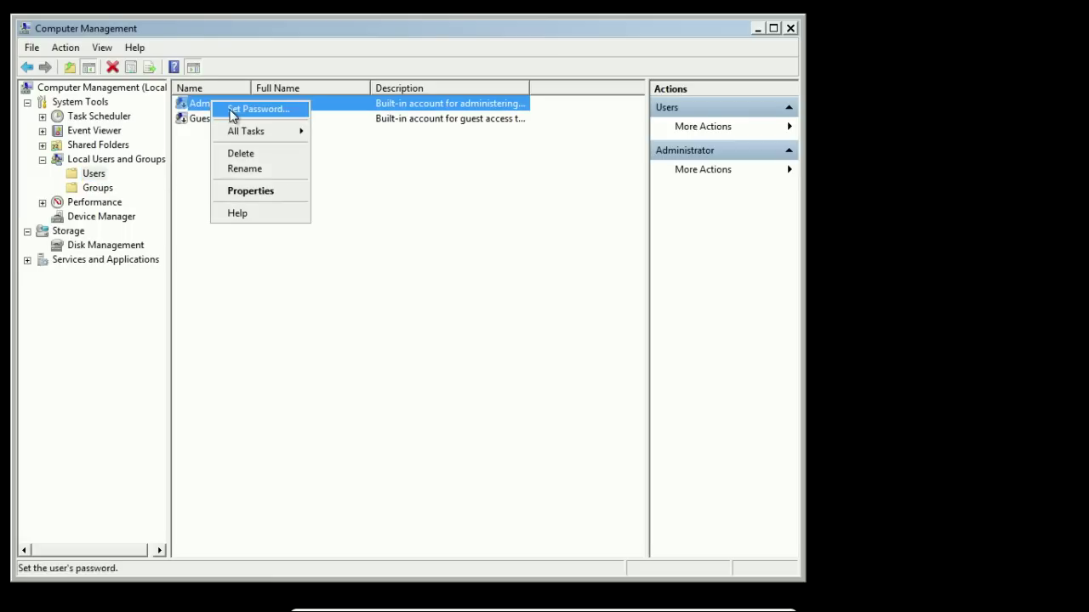
{"action": "left_click", "coordinate": [235, 108]}
{"action": "left_click", "coordinate": [345, 382]}
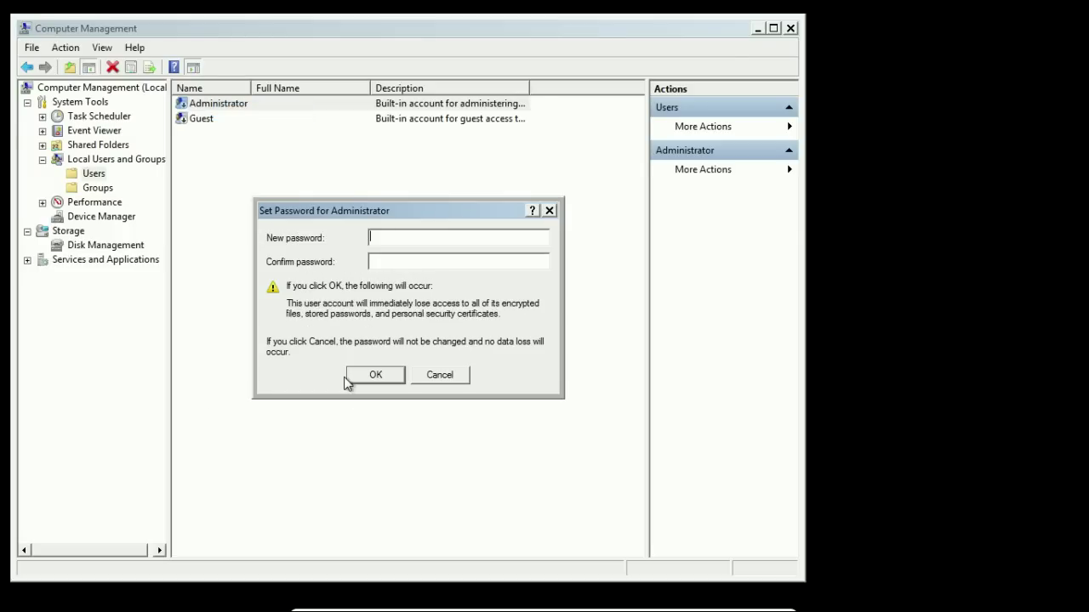
{"action": "type", "text": "••••••••••••"}
{"action": "key", "text": "Tab"}
{"action": "type", "text": "••••••••••••"}
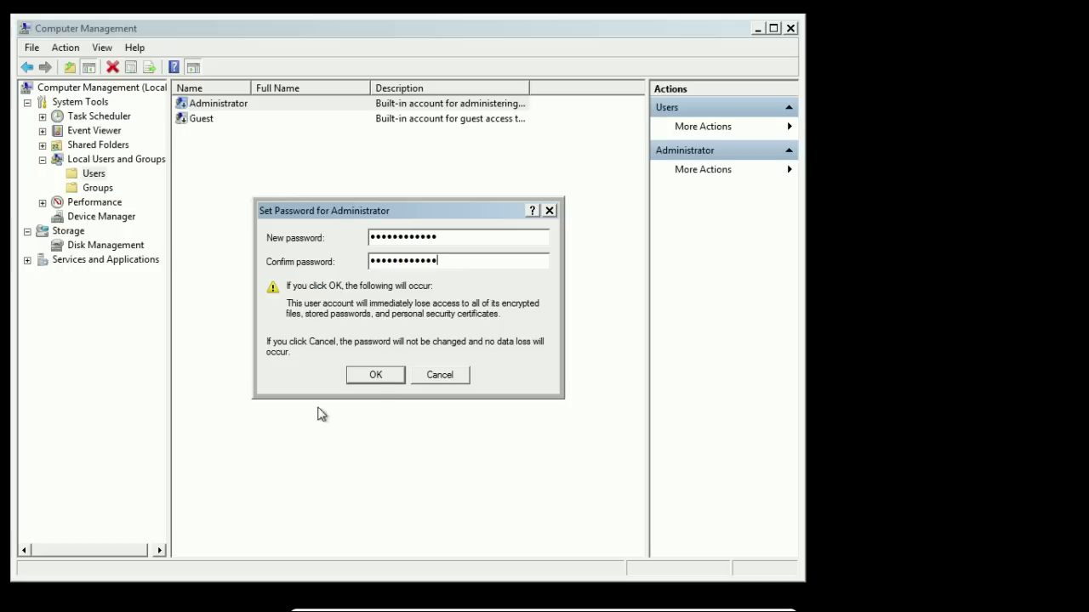
{"action": "left_click", "coordinate": [378, 378]}
{"action": "left_click", "coordinate": [494, 342]}
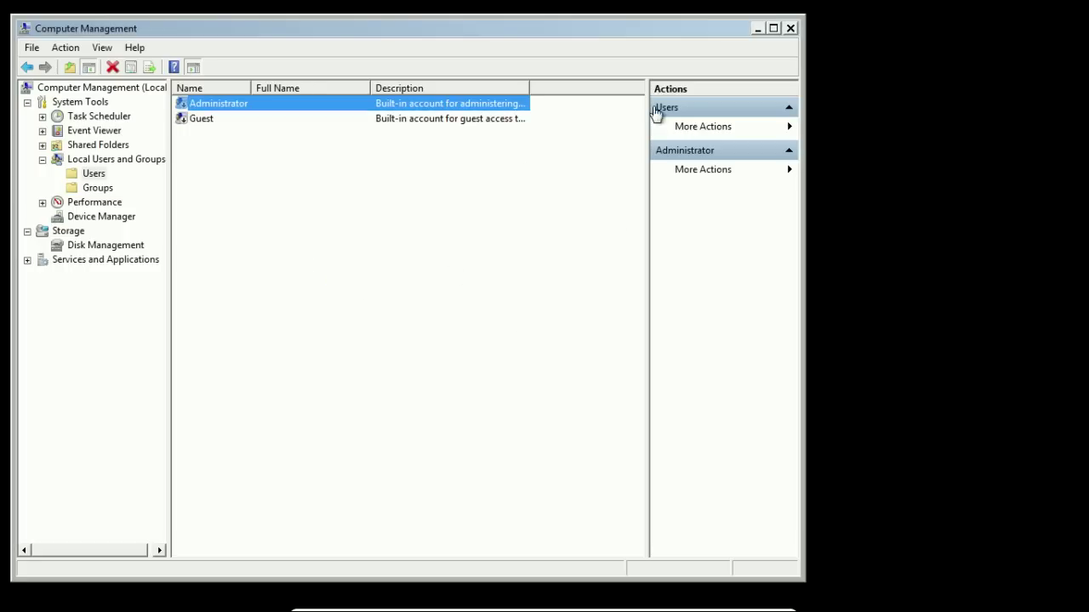
- Close Computer Management and type a net user administrator command with a new password at the prompt
{"action": "left_click", "coordinate": [790, 28]}
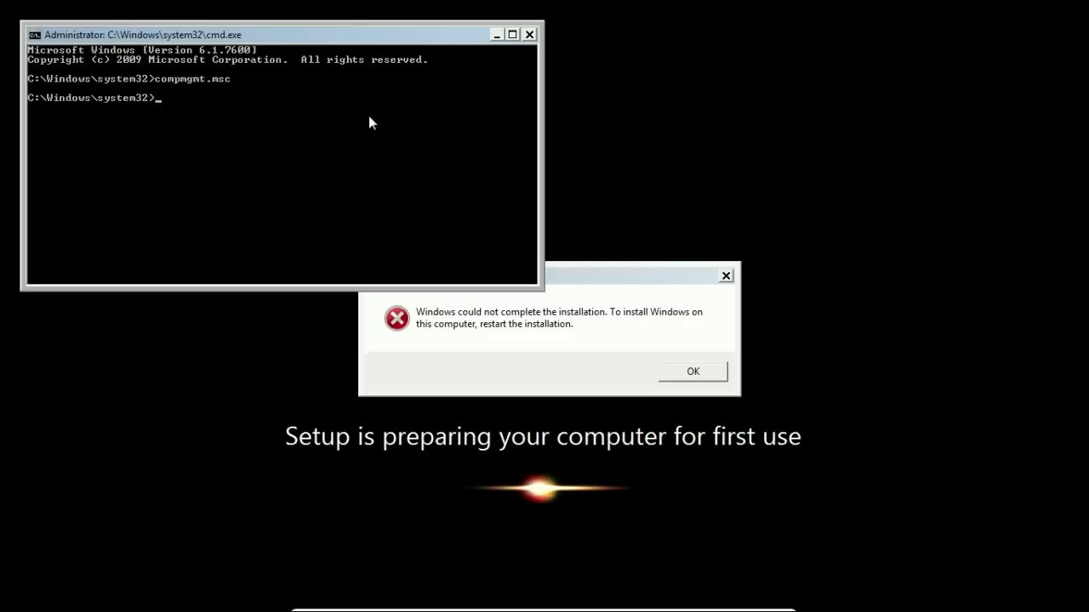
- Run 'net user administrator' with a new password to reset the administrator account's password
{"action": "type", "text": "et"}
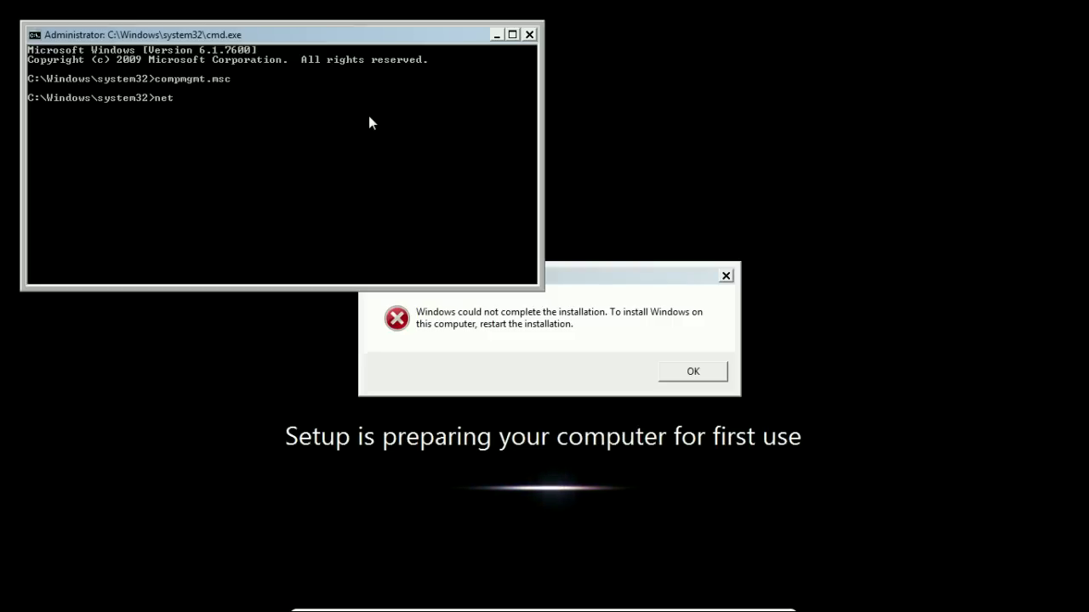
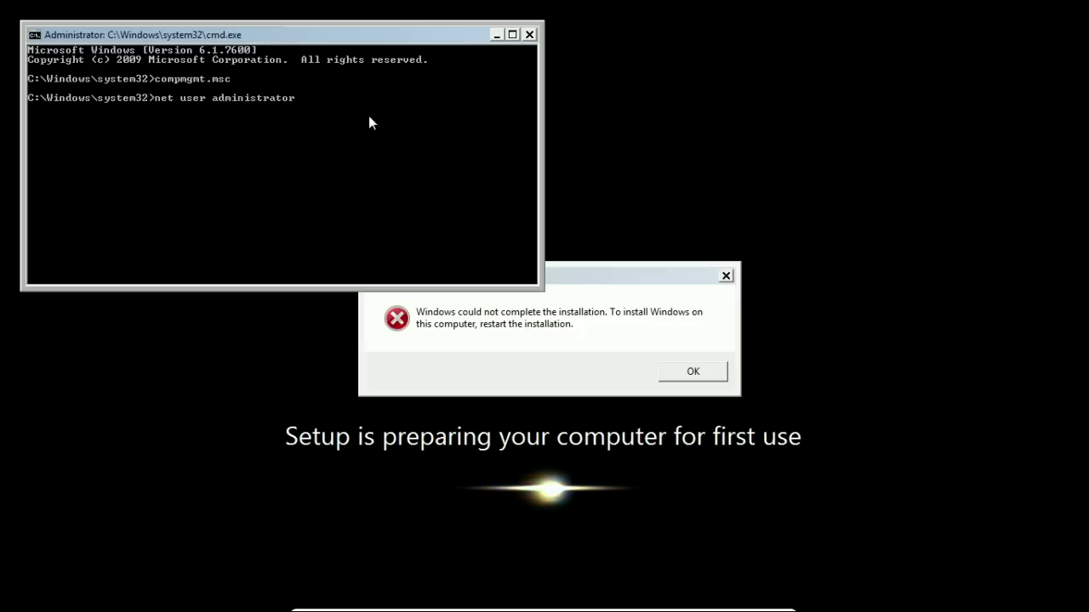
- Close Computer Management and type a net user administrator command with a new password at the prompt
- Run 'net user administrator' with a new password to reset the administrator account's password
{"action": "type", "text": " Password.123"}
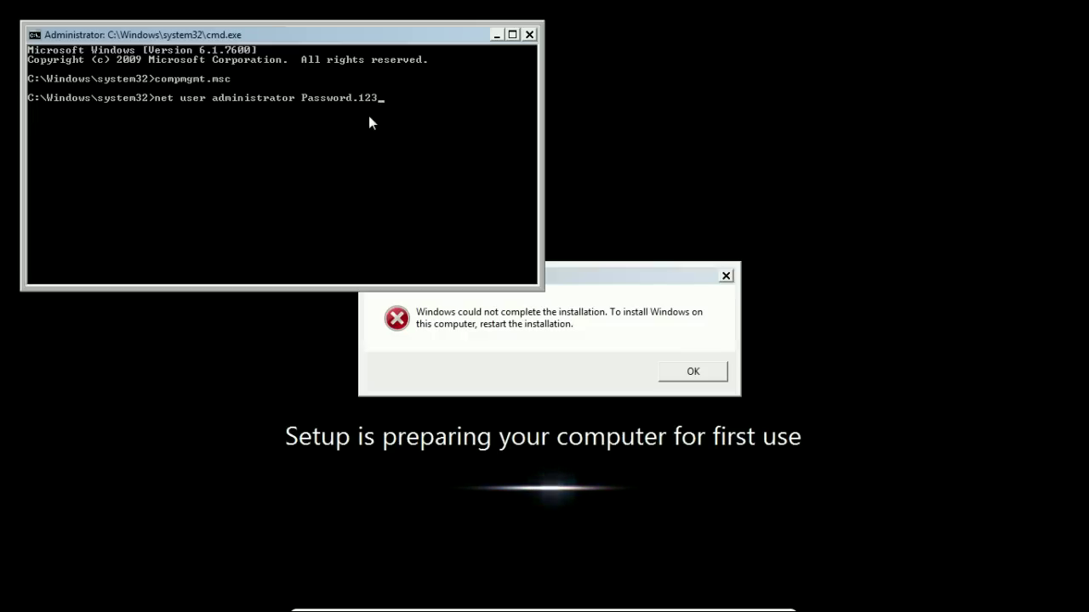
{"action": "key", "text": "Return"}
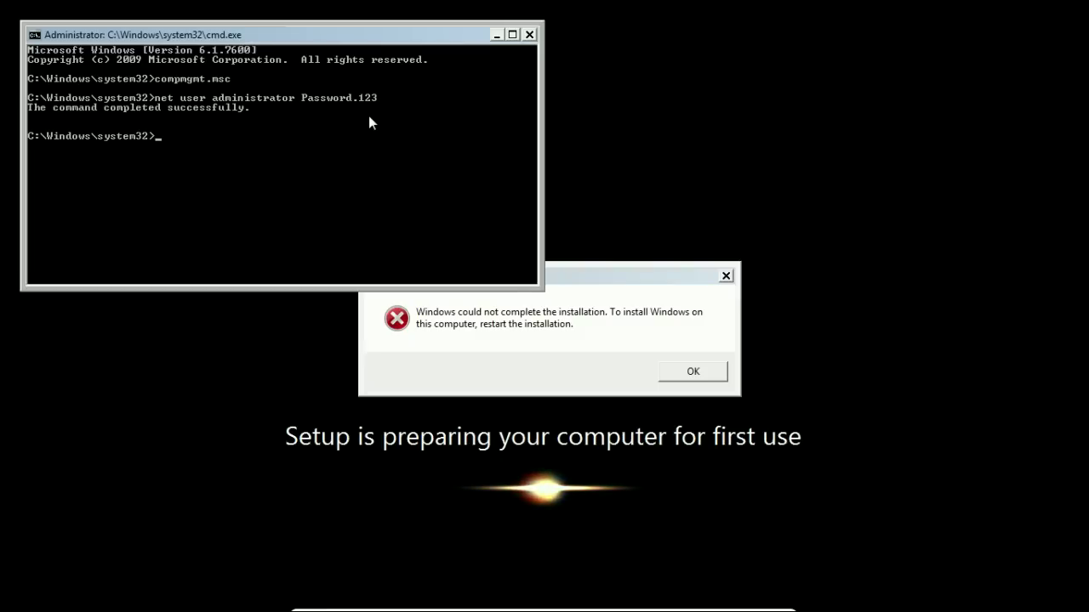
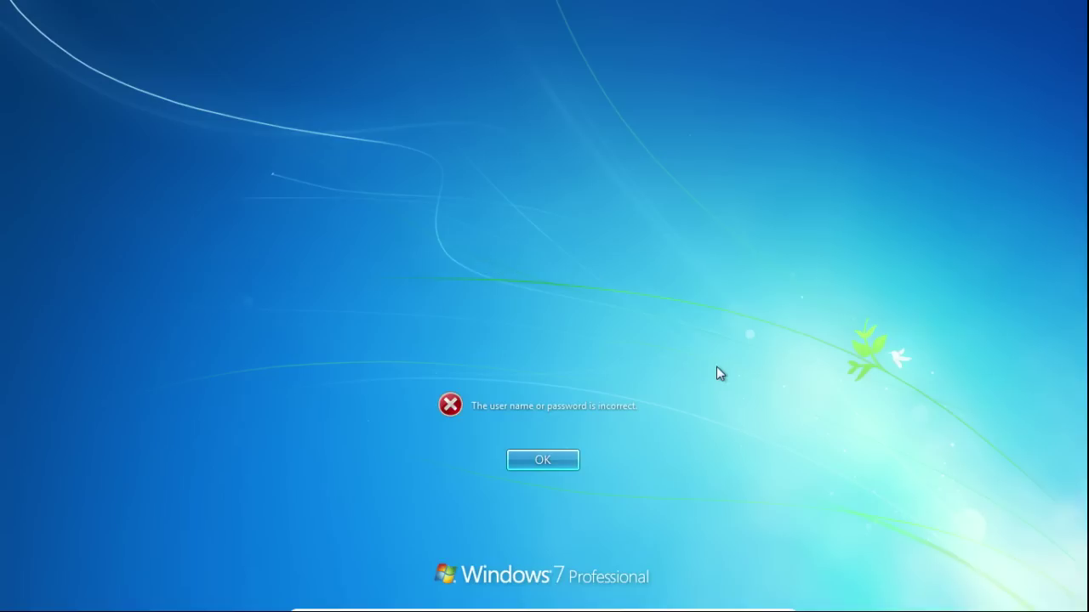
- Dismiss the incorrect-password message and log on as Administrator with the account's new password
{"action": "left_click", "coordinate": [549, 460]}
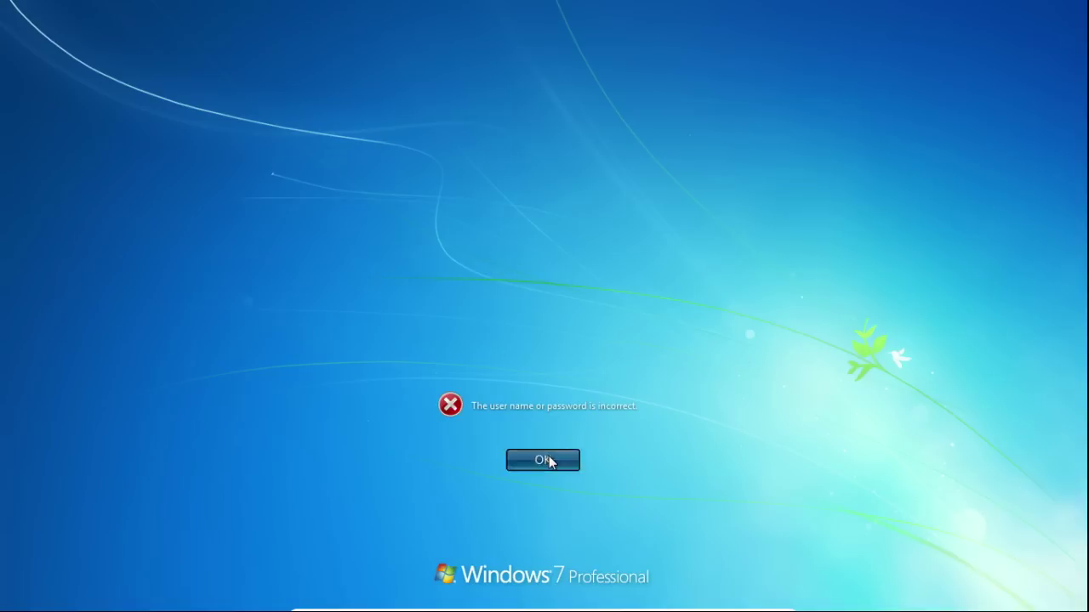
{"action": "type", "text": "********"}
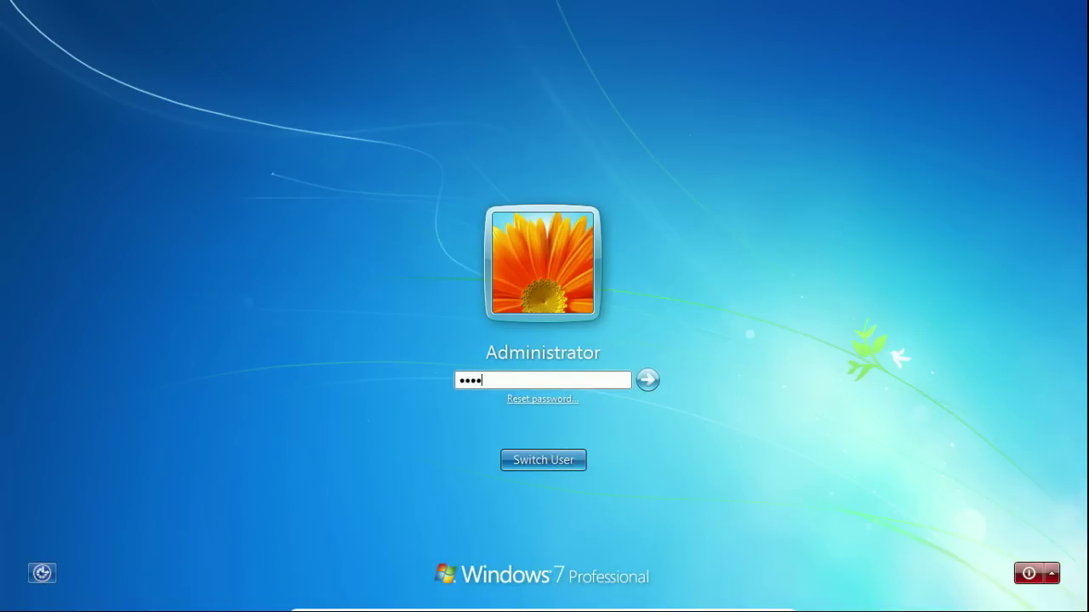
{"action": "type", "text": "***"}
{"action": "key", "text": "Return"}
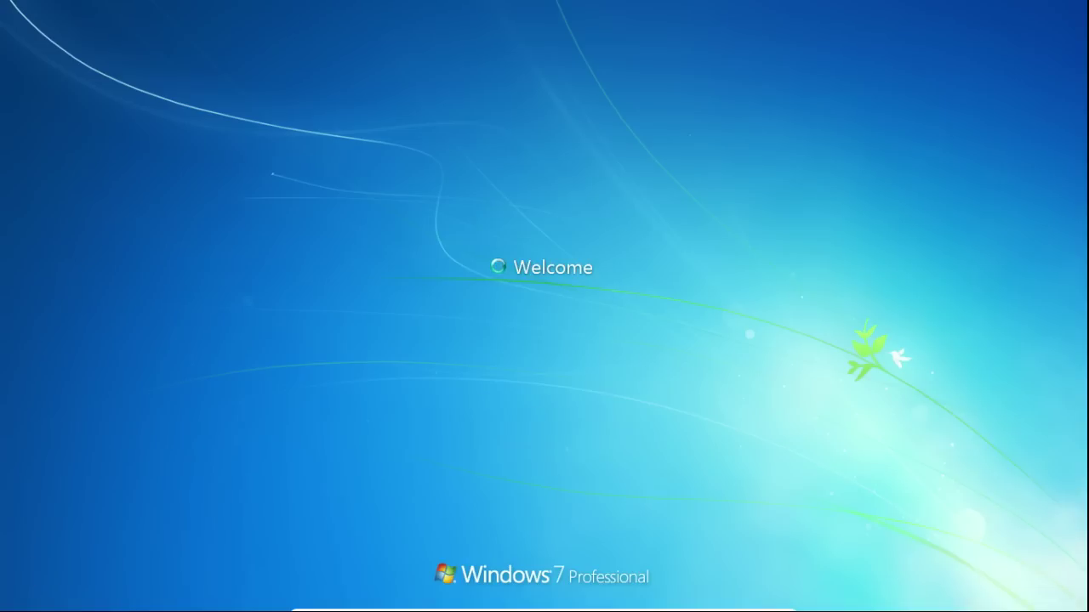